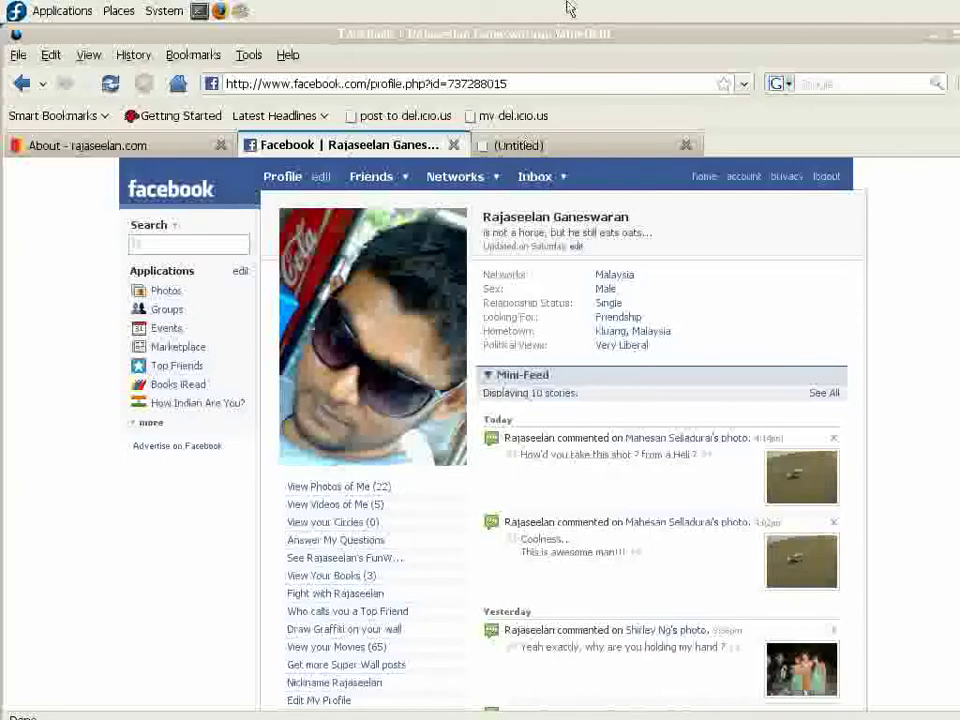
Bring the Firefox window showing your Facebook profile page into focus.
{"action": "left_click", "coordinate": [566, 35]}
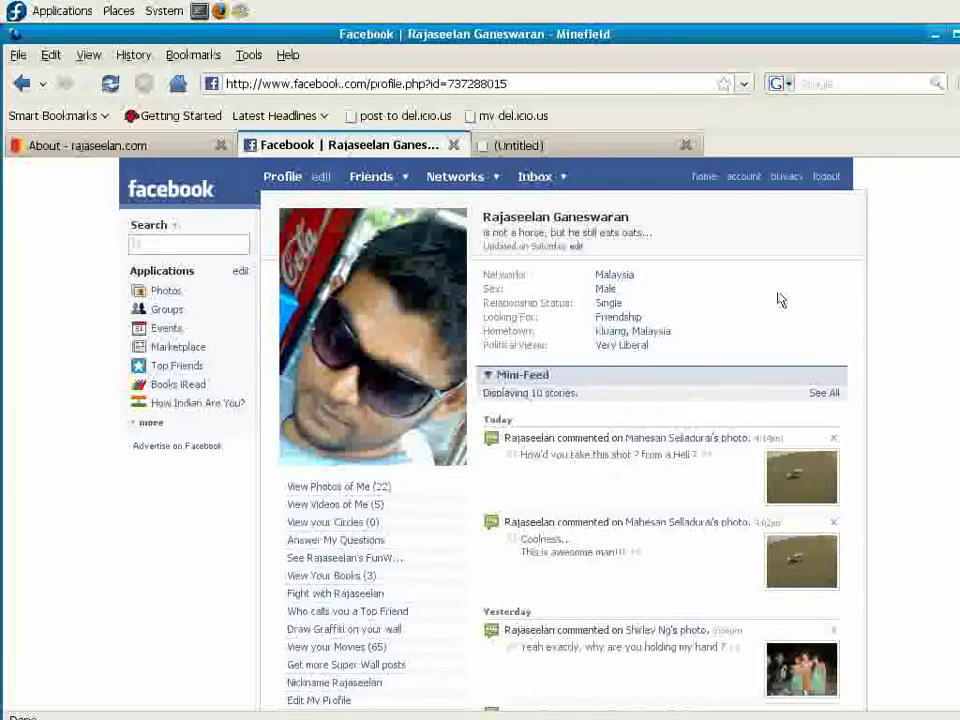
From the bottom of the profile, go to Create a Profile Badge and scroll to 'Make a Custom Badge'.
{"action": "scroll", "coordinate": [870, 637], "scroll_direction": "down", "scroll_amount": 15}
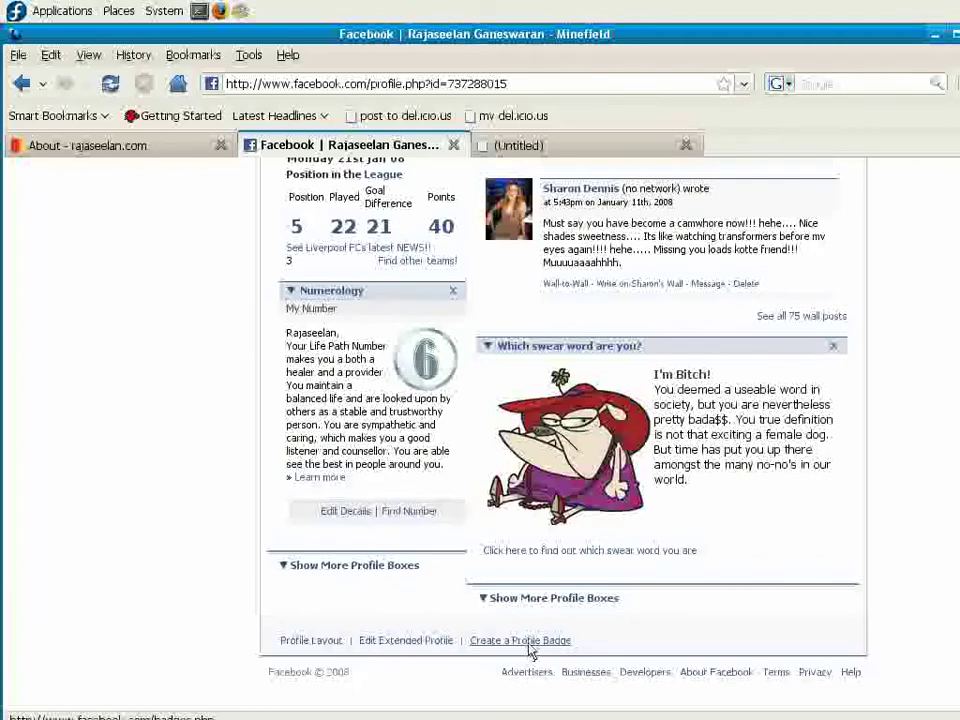
{"action": "left_click", "coordinate": [530, 644]}
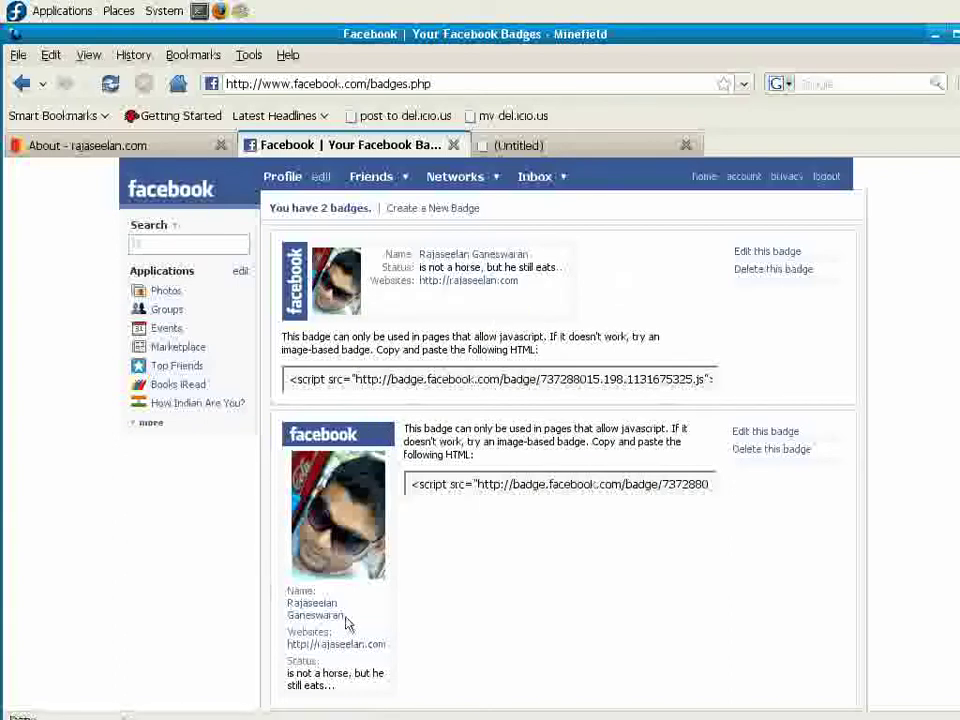
{"action": "scroll", "coordinate": [497, 328], "scroll_direction": "down", "scroll_amount": 5}
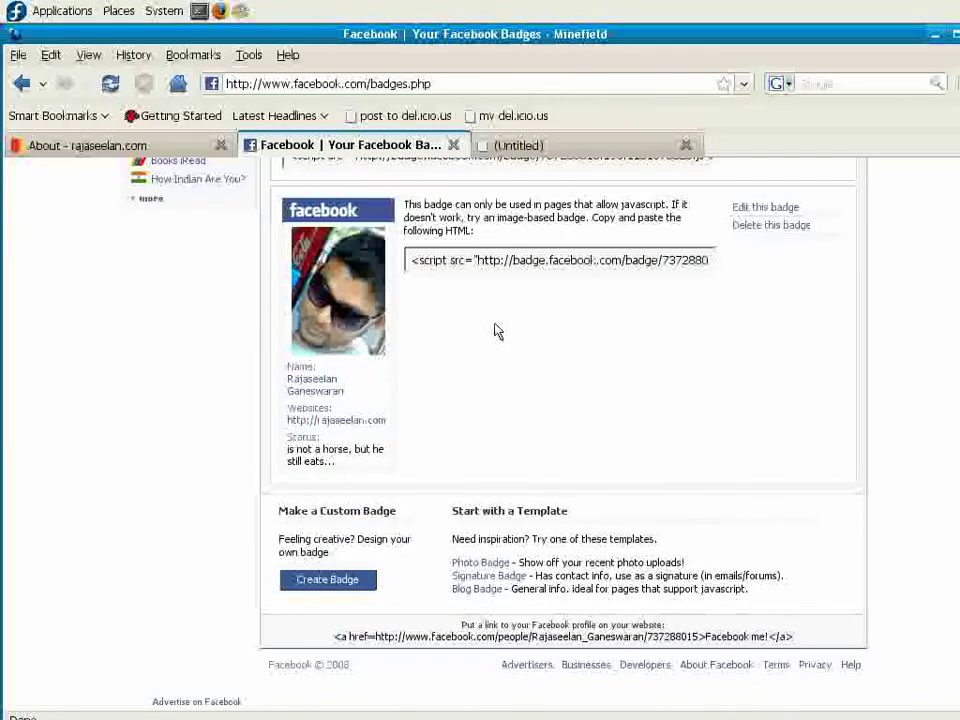
{"action": "scroll", "coordinate": [497, 330], "scroll_direction": "up", "scroll_amount": 5}
{"action": "scroll", "coordinate": [497, 330], "scroll_direction": "down", "scroll_amount": 5}
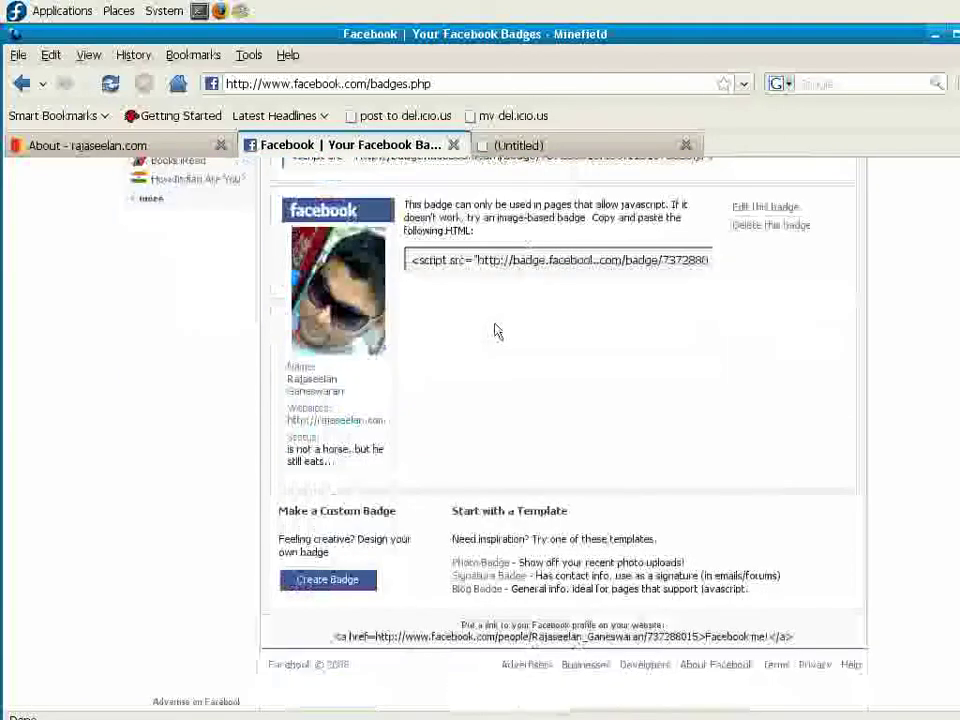
Preview the Photo Badge template in a new tab, then close it.
{"action": "right_click", "coordinate": [503, 572]}
{"action": "left_click", "coordinate": [540, 598]}
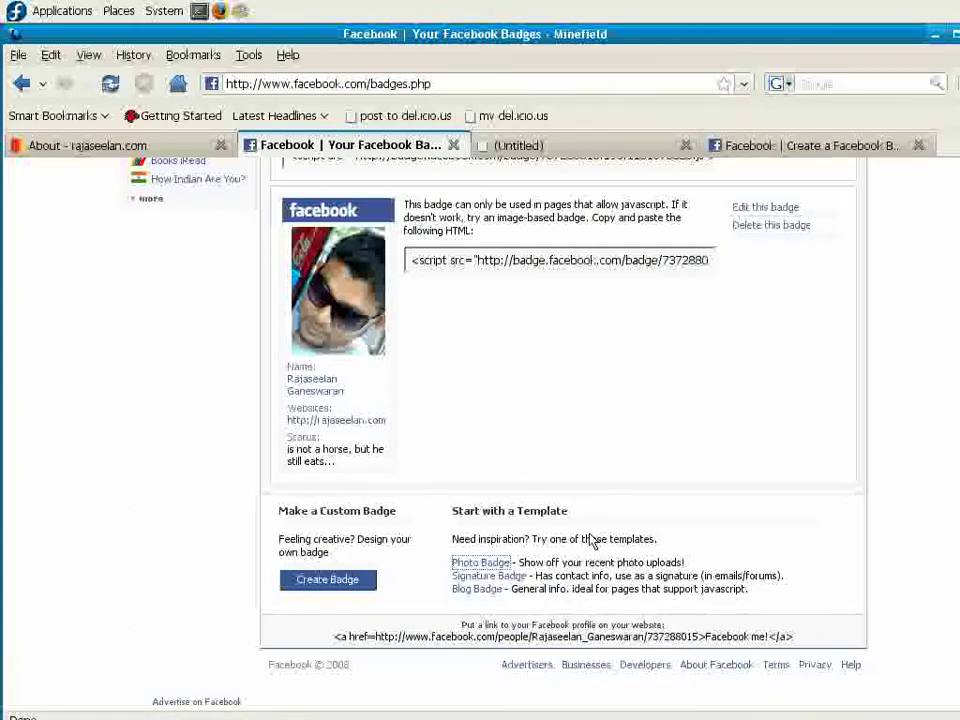
{"action": "left_click", "coordinate": [919, 145]}
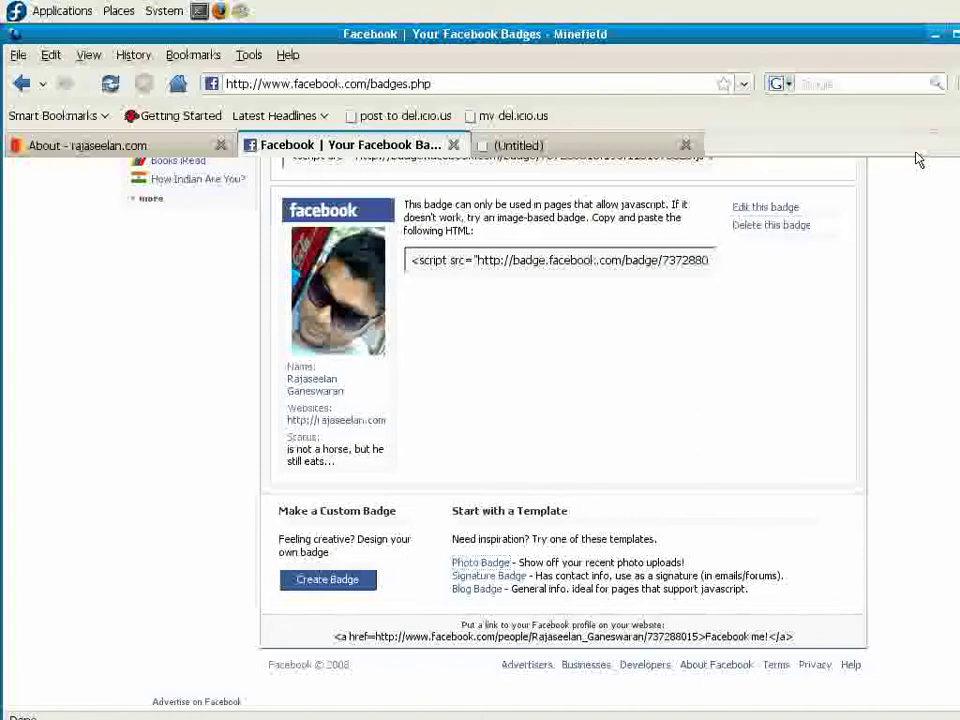
Preview the Signature Badge editor in a new tab, then close it and return to your badges.
{"action": "right_click", "coordinate": [526, 579]}
{"action": "left_click", "coordinate": [590, 608]}
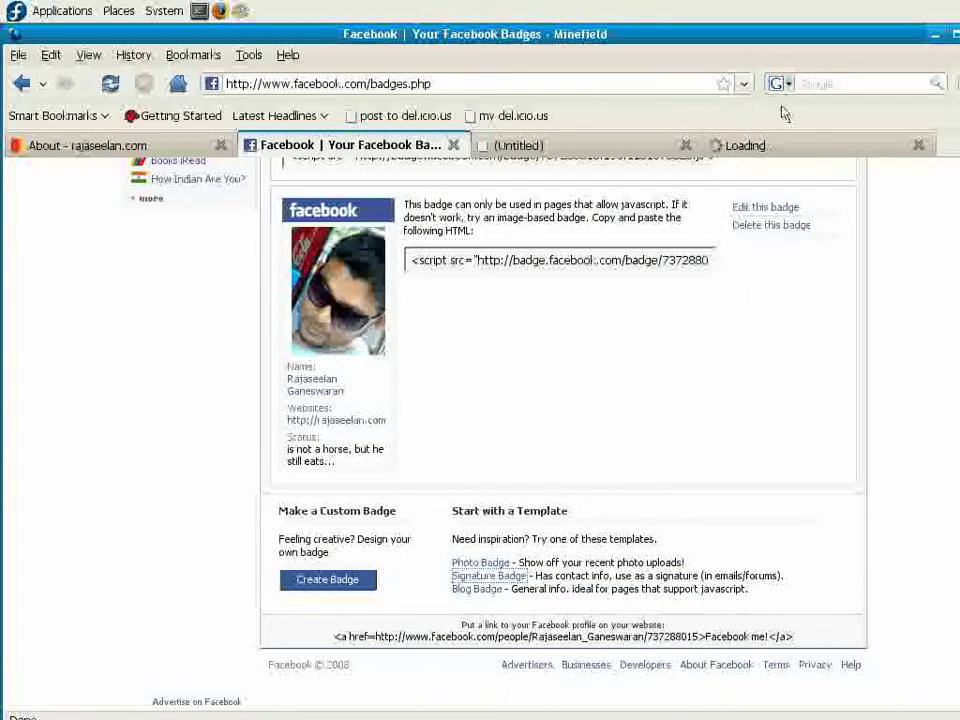
{"action": "left_click", "coordinate": [779, 147]}
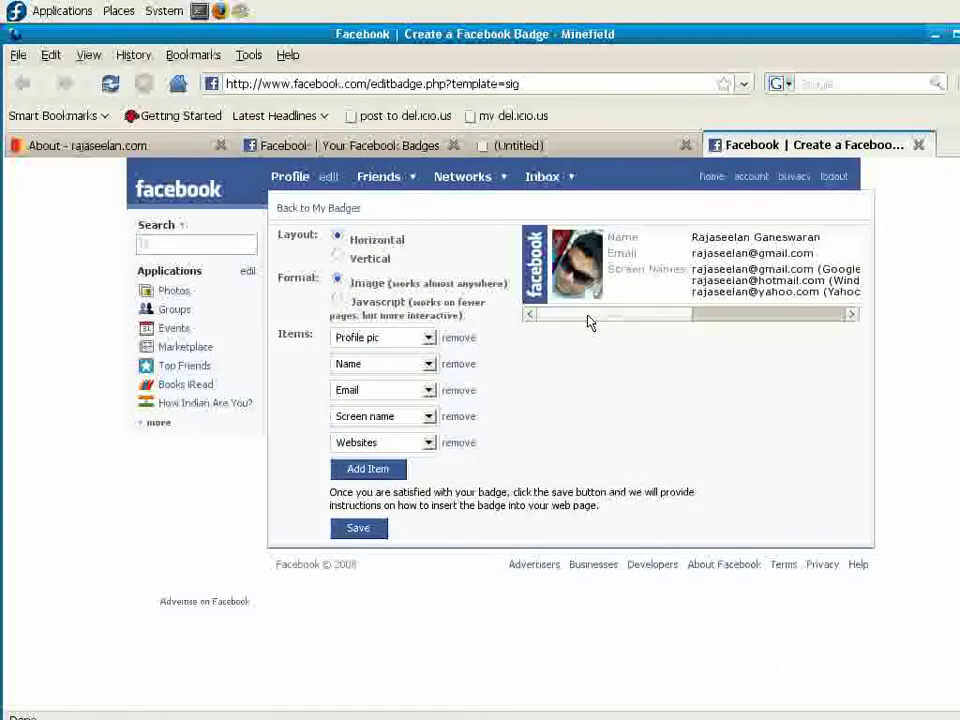
{"action": "mouse_move", "coordinate": [589, 318]}
{"action": "left_mouse_down"}
{"action": "mouse_move", "coordinate": [810, 324]}
{"action": "mouse_move", "coordinate": [575, 318]}
{"action": "left_mouse_up"}
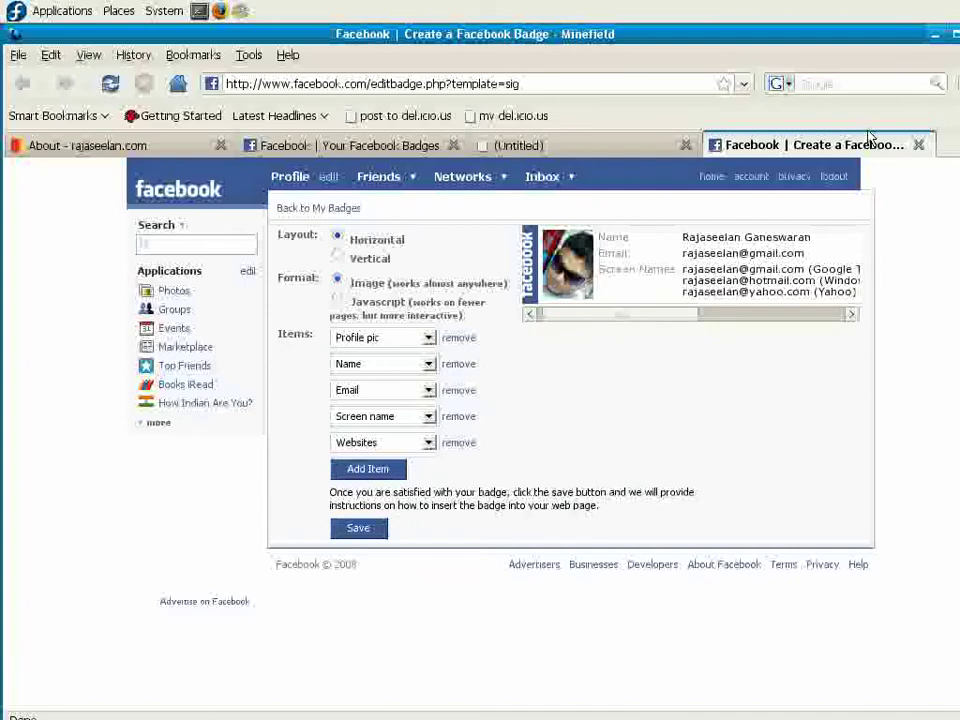
{"action": "left_click", "coordinate": [920, 146]}
{"action": "left_click", "coordinate": [352, 146]}
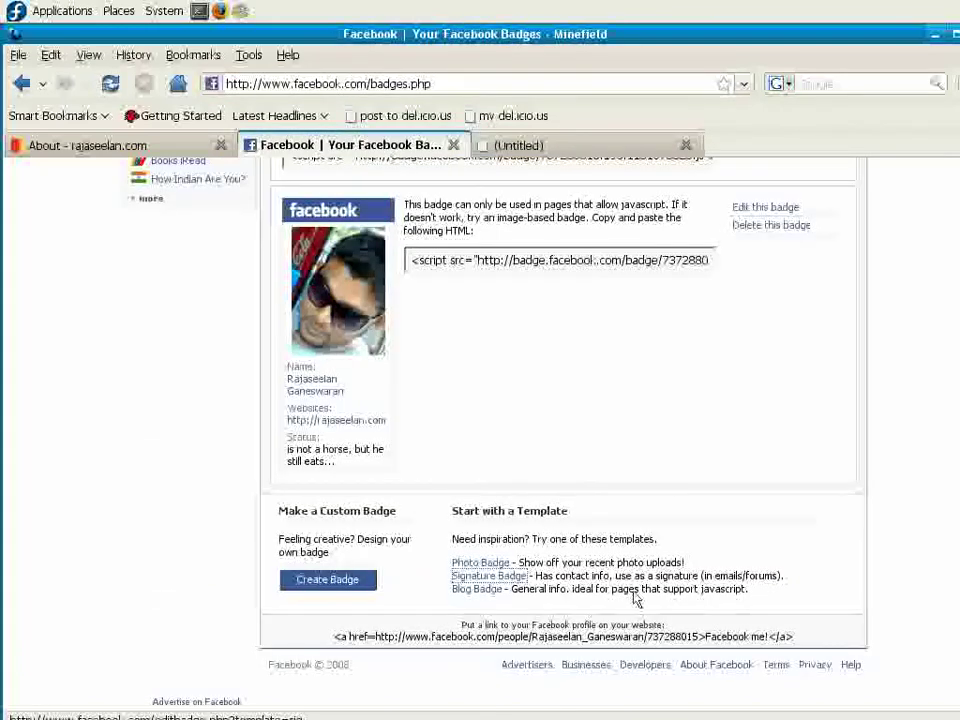
Preview the Blog Badge editor in a new tab, then close it and return to your badges.
{"action": "right_click", "coordinate": [490, 590]}
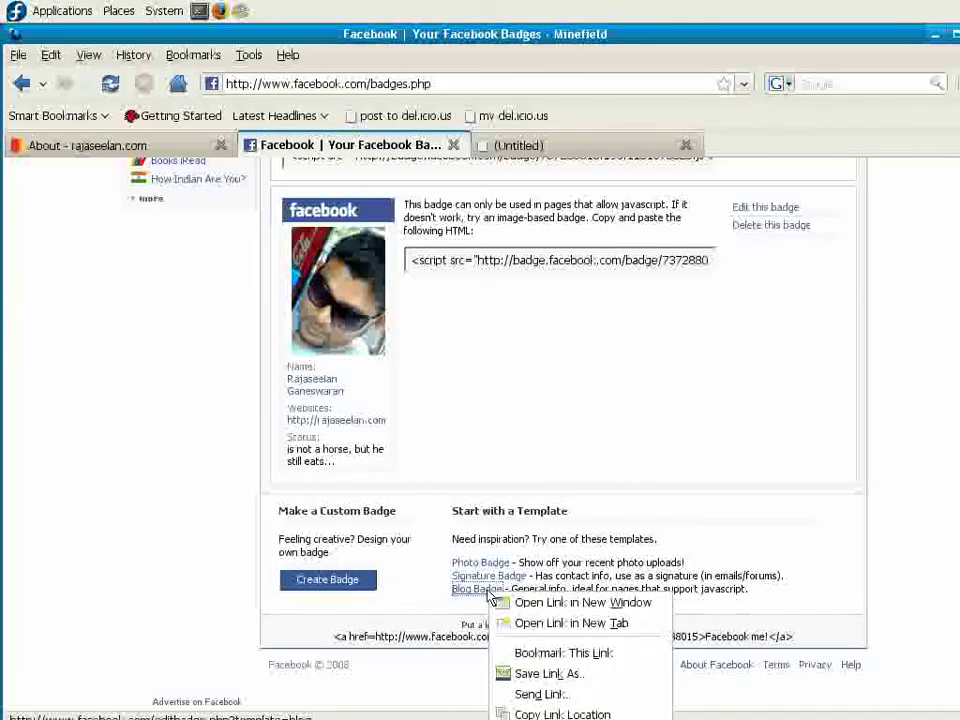
{"action": "left_click", "coordinate": [565, 622]}
{"action": "left_click", "coordinate": [787, 144]}
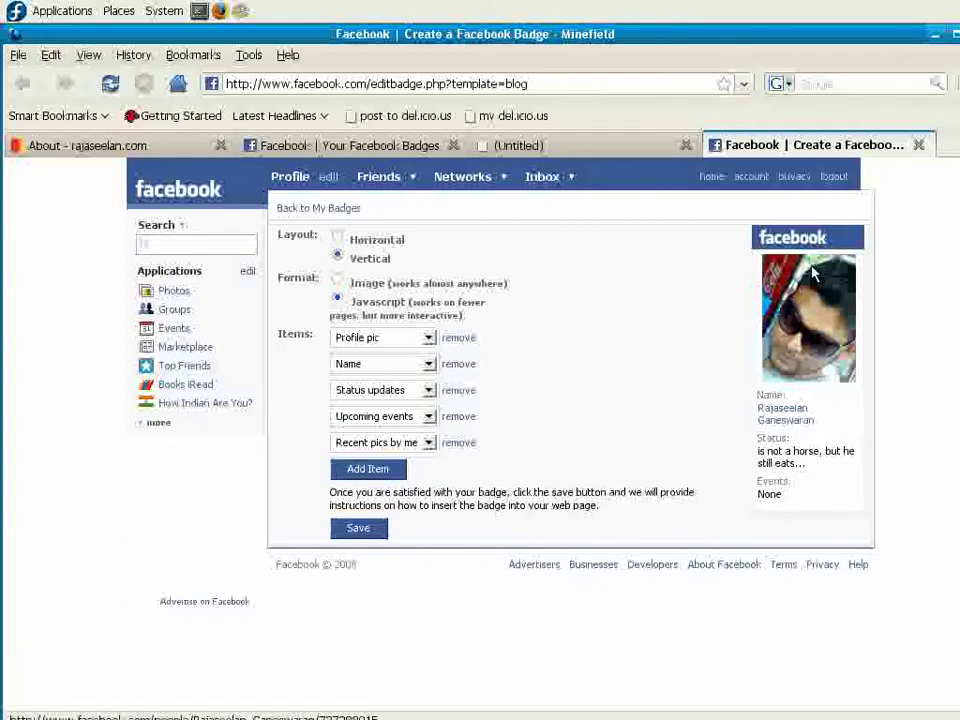
{"action": "left_click", "coordinate": [918, 145]}
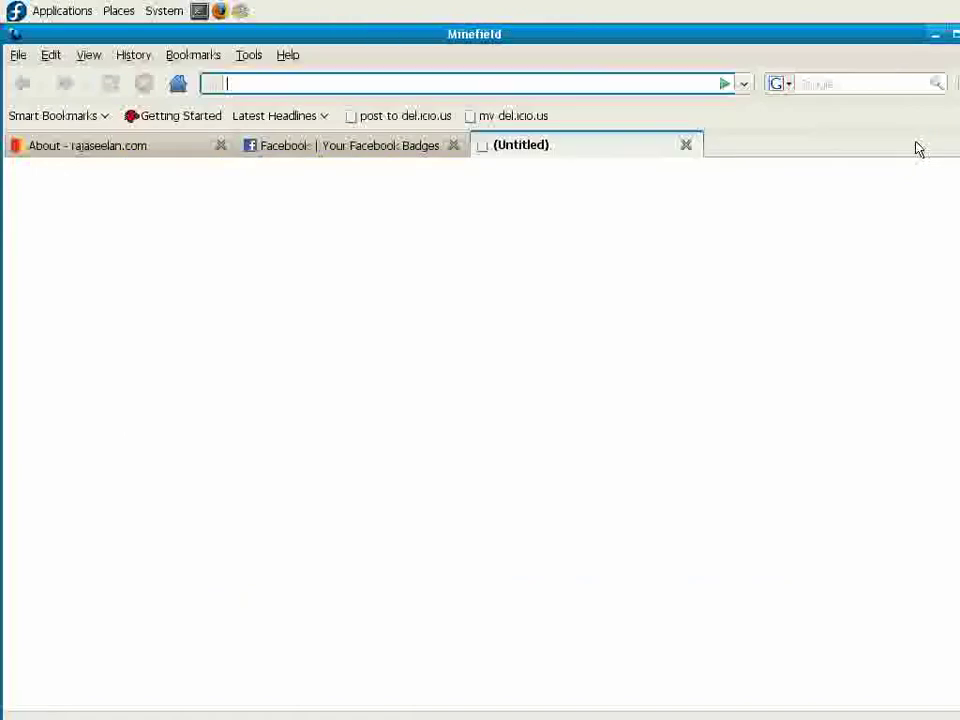
{"action": "left_click", "coordinate": [378, 147]}
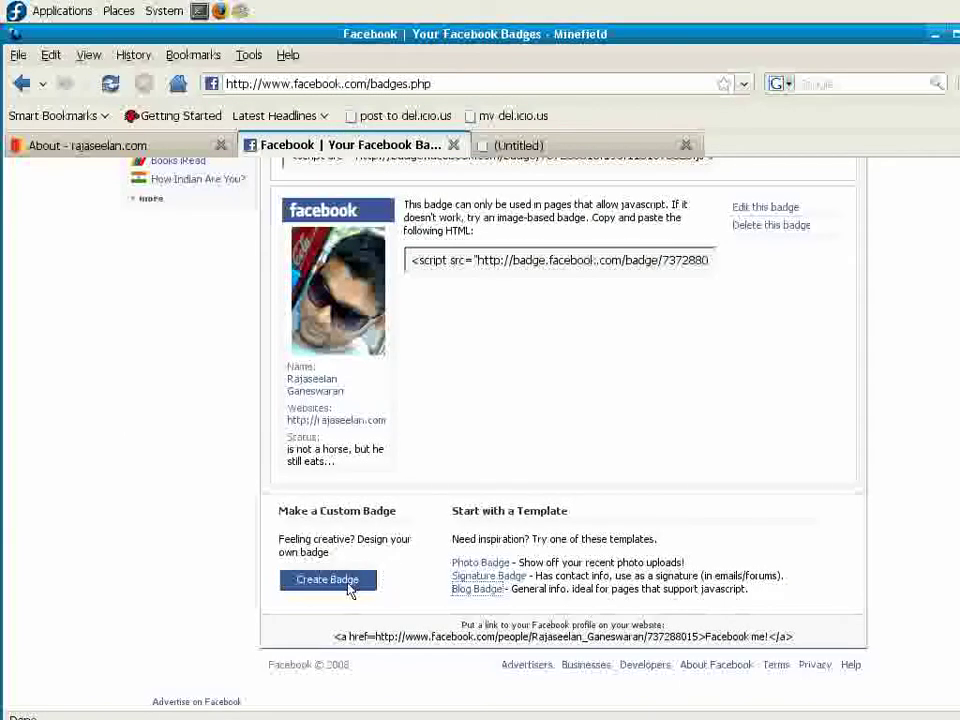
Start a custom badge, remove Networks and add Status updates as the third item.
{"action": "left_click", "coordinate": [349, 588]}
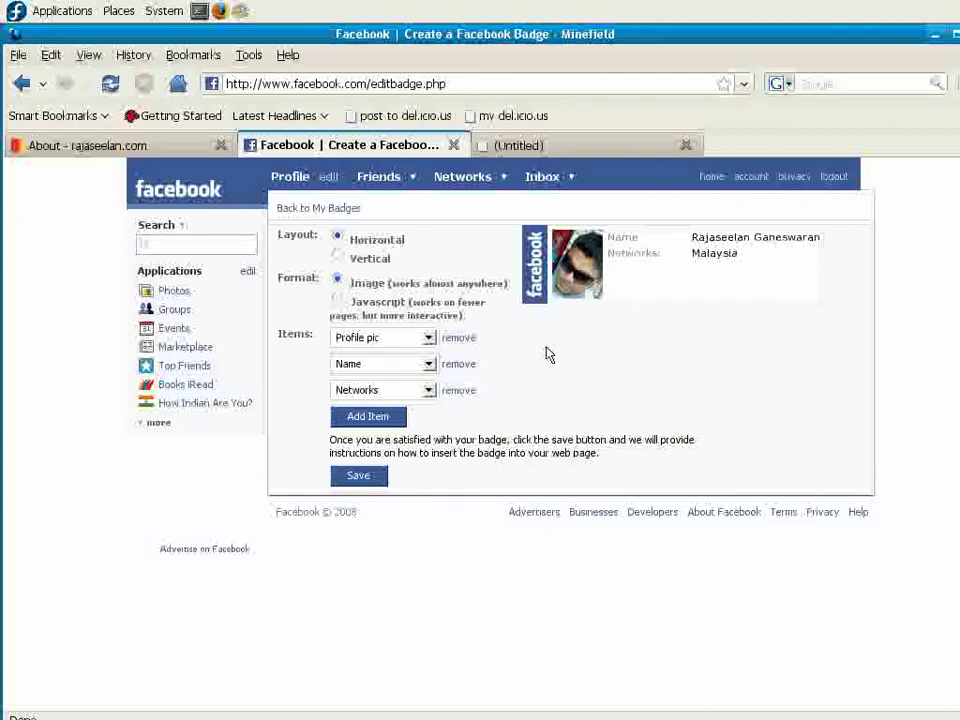
{"action": "left_click", "coordinate": [452, 391]}
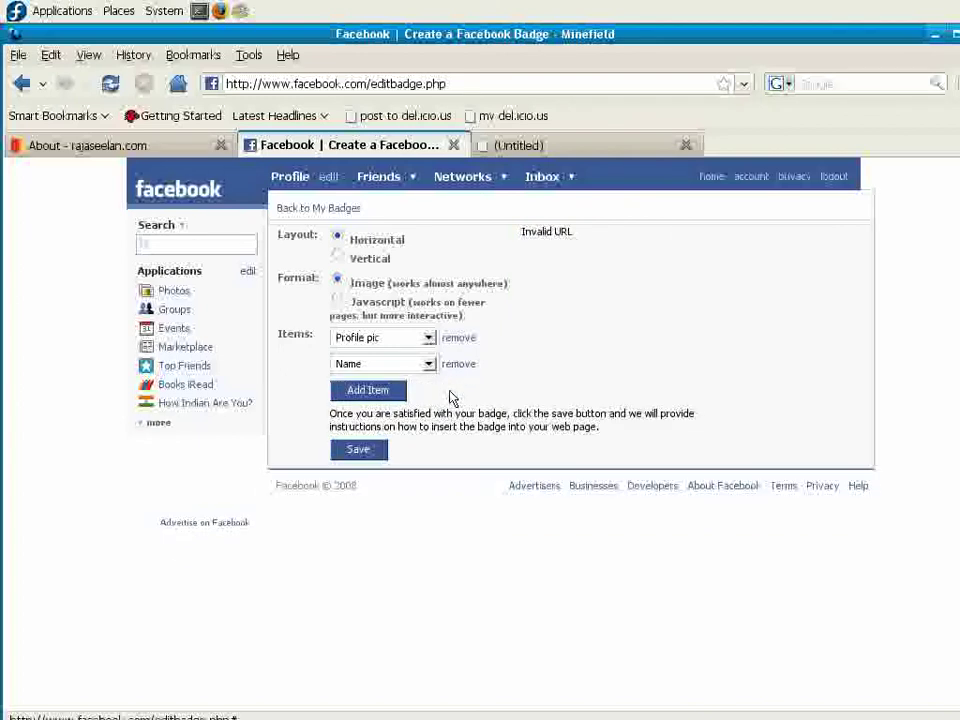
{"action": "left_click", "coordinate": [389, 396]}
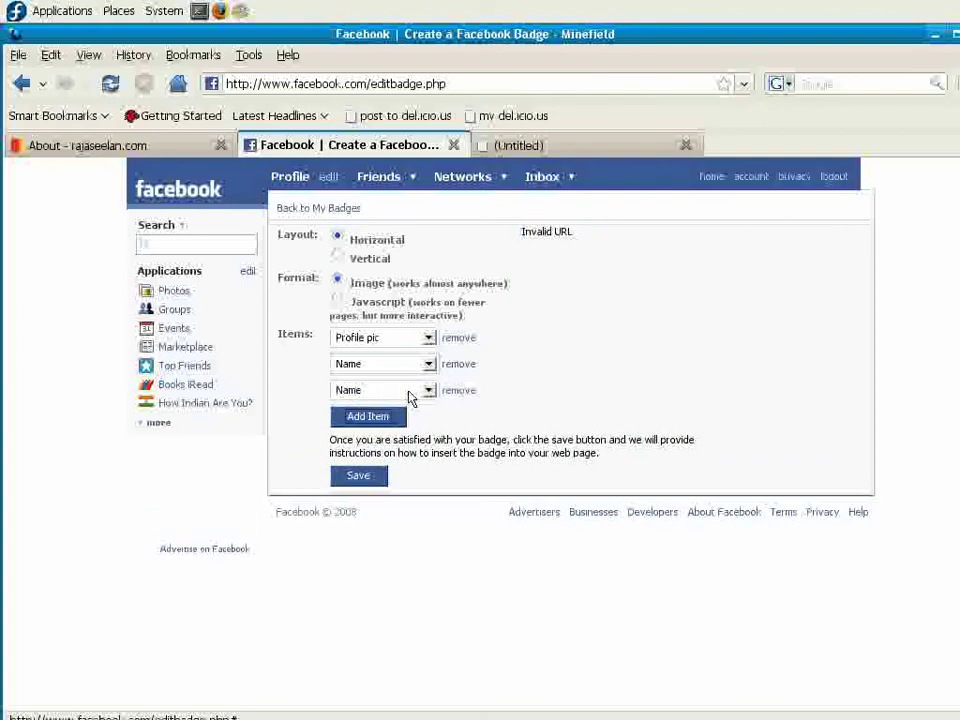
{"action": "left_click", "coordinate": [426, 391]}
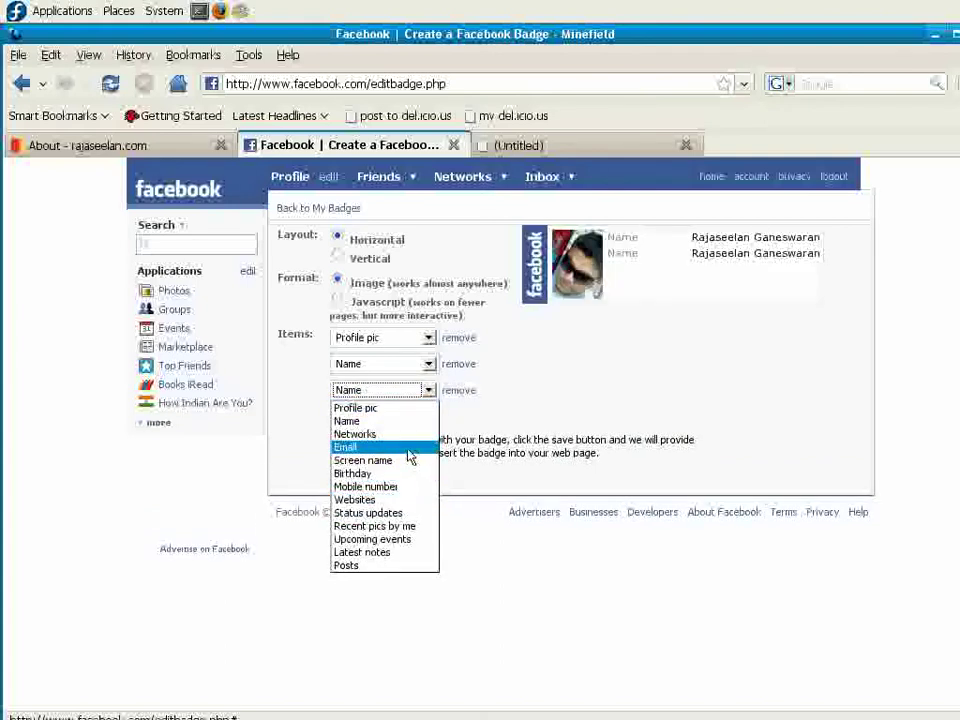
{"action": "left_click", "coordinate": [407, 512]}
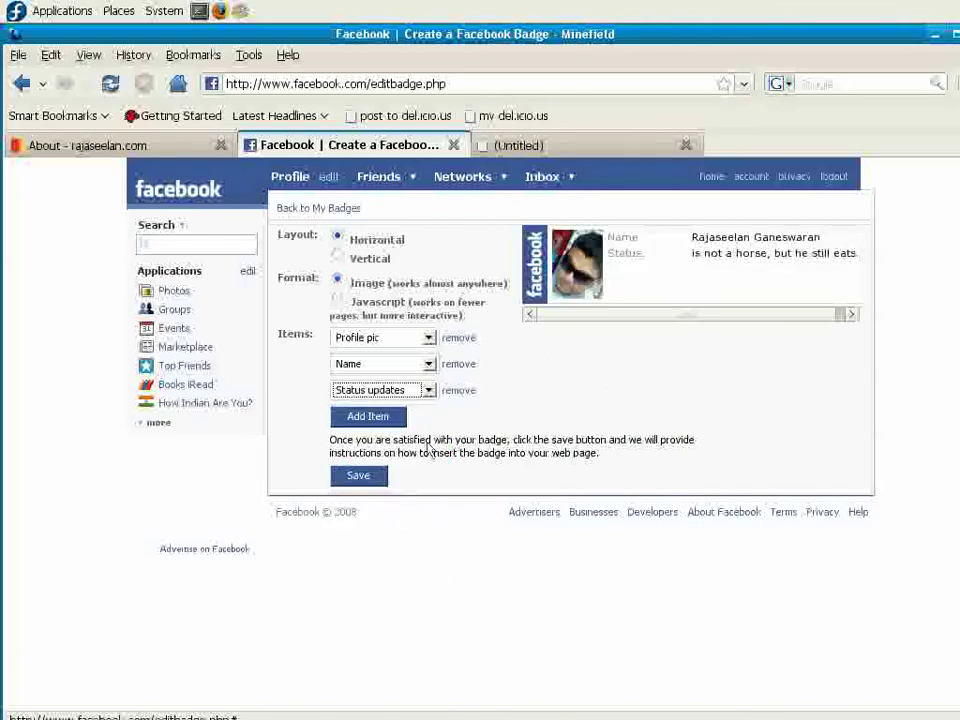
Add Websites as the fourth item of the badge.
{"action": "left_click", "coordinate": [385, 417]}
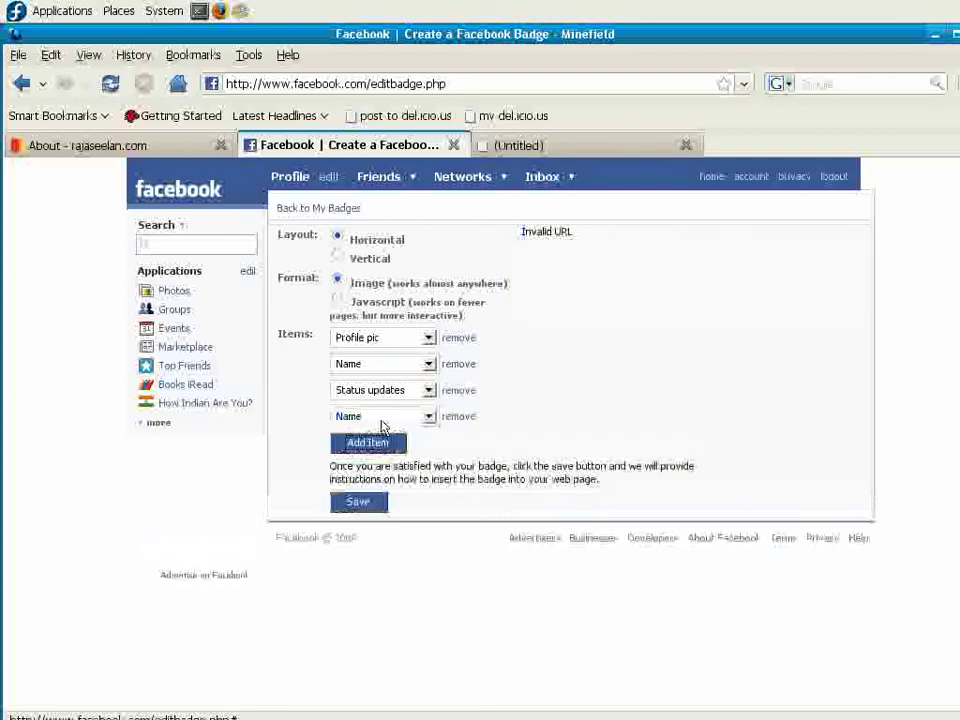
{"action": "left_click", "coordinate": [427, 417]}
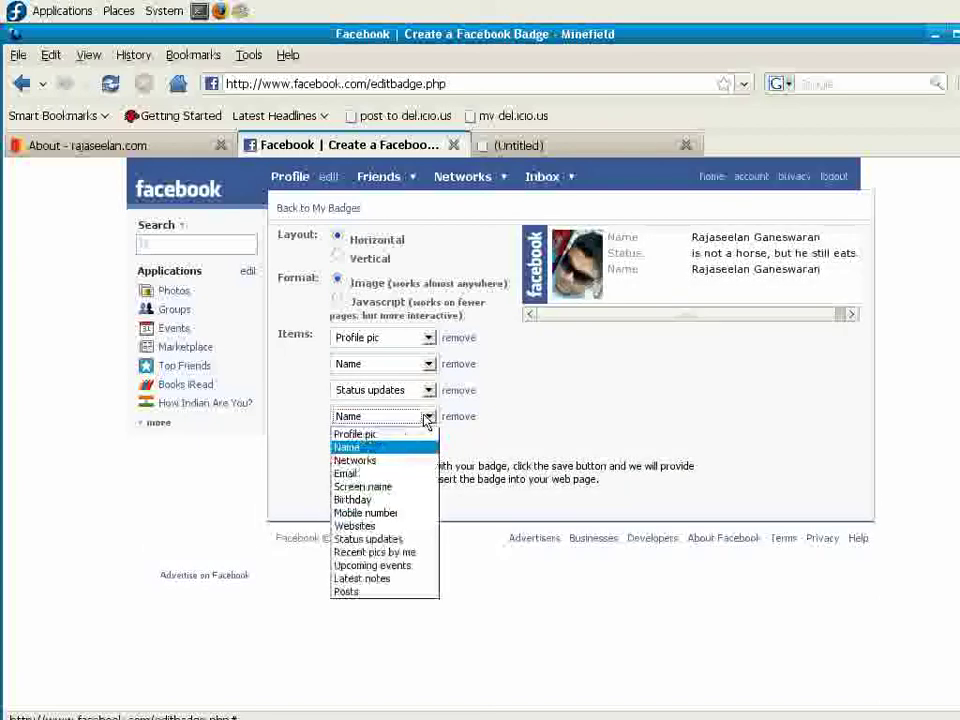
{"action": "left_click", "coordinate": [418, 526]}
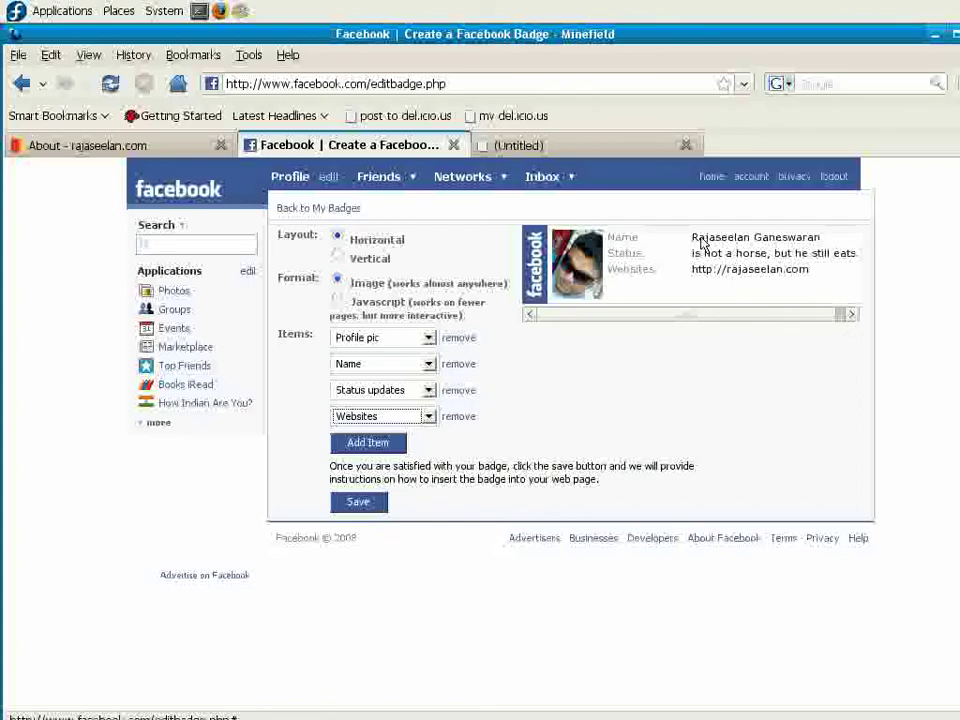
{"action": "left_click_drag", "start_coordinate": [619, 317], "coordinate": [589, 317]}
Switch the badge format to Javascript and save it.
{"action": "left_click", "coordinate": [337, 300]}
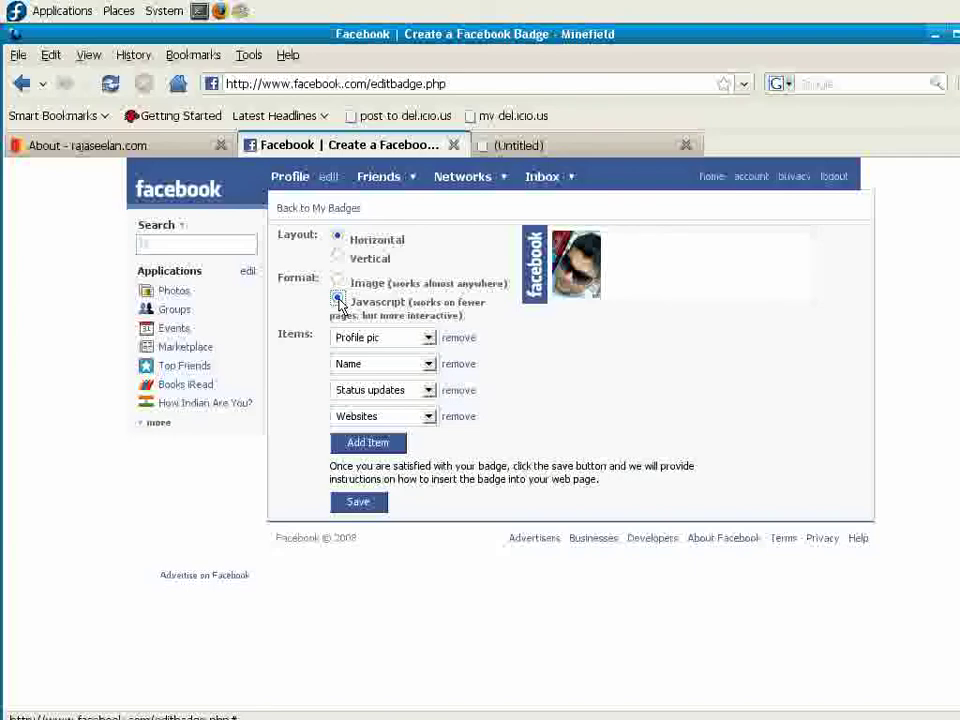
{"action": "left_click", "coordinate": [359, 505]}
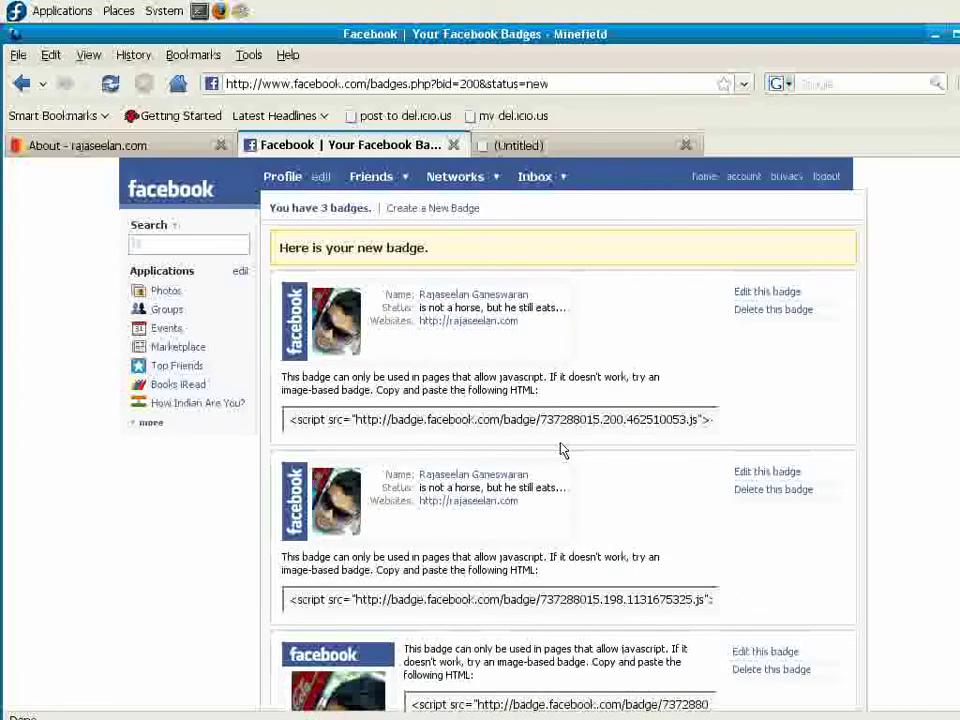
Select the new badge's entire JavaScript embed code in its code box.
{"action": "left_click_drag", "start_coordinate": [289, 420], "coordinate": [545, 427]}
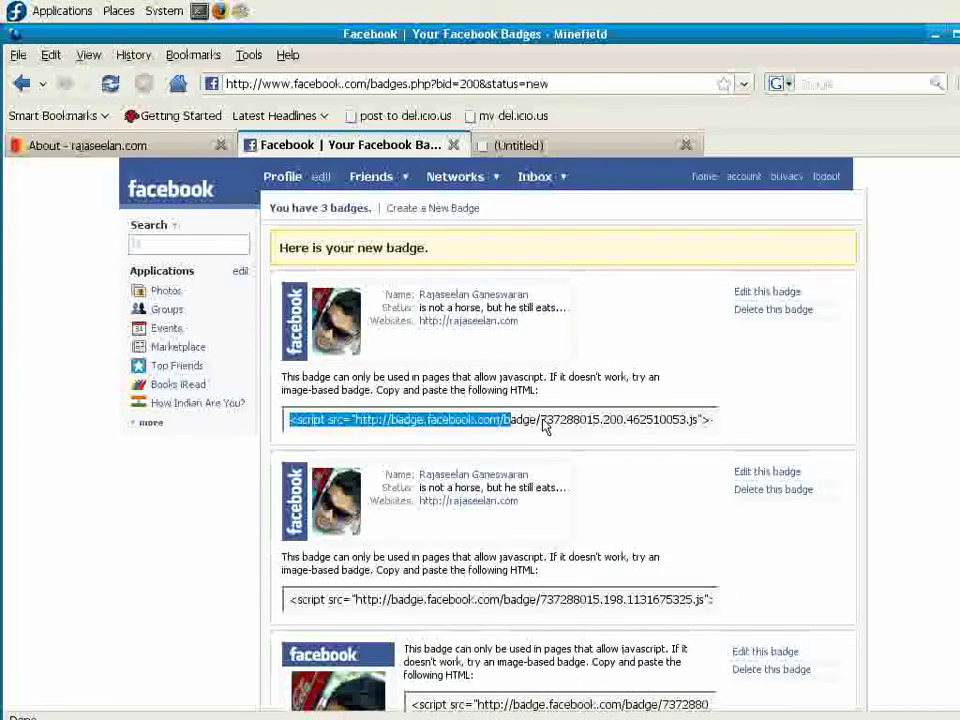
{"action": "key", "text": "End"}
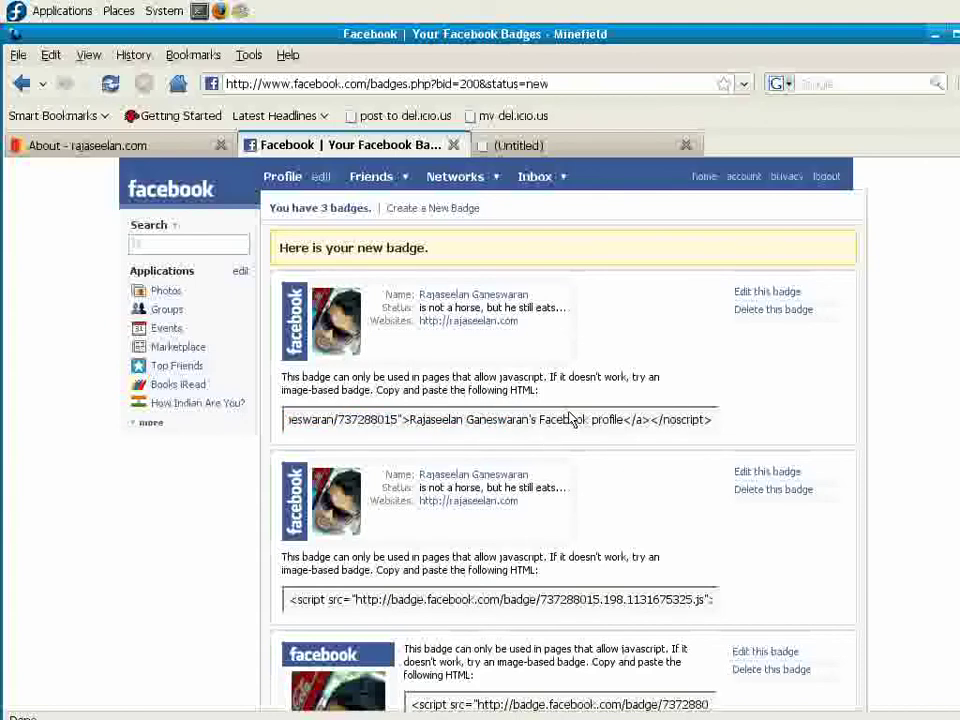
{"action": "key", "text": "ctrl+a"}
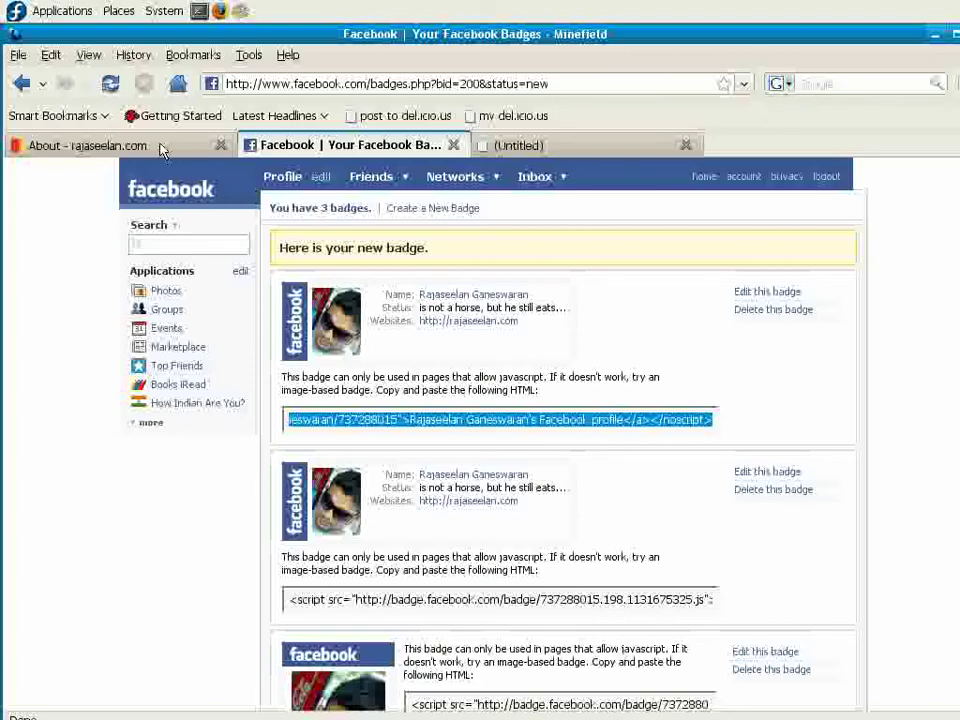
On the About - rajaseelan.com tab, check that the badge's name link opens the Facebook profile.
{"action": "left_click", "coordinate": [200, 147]}
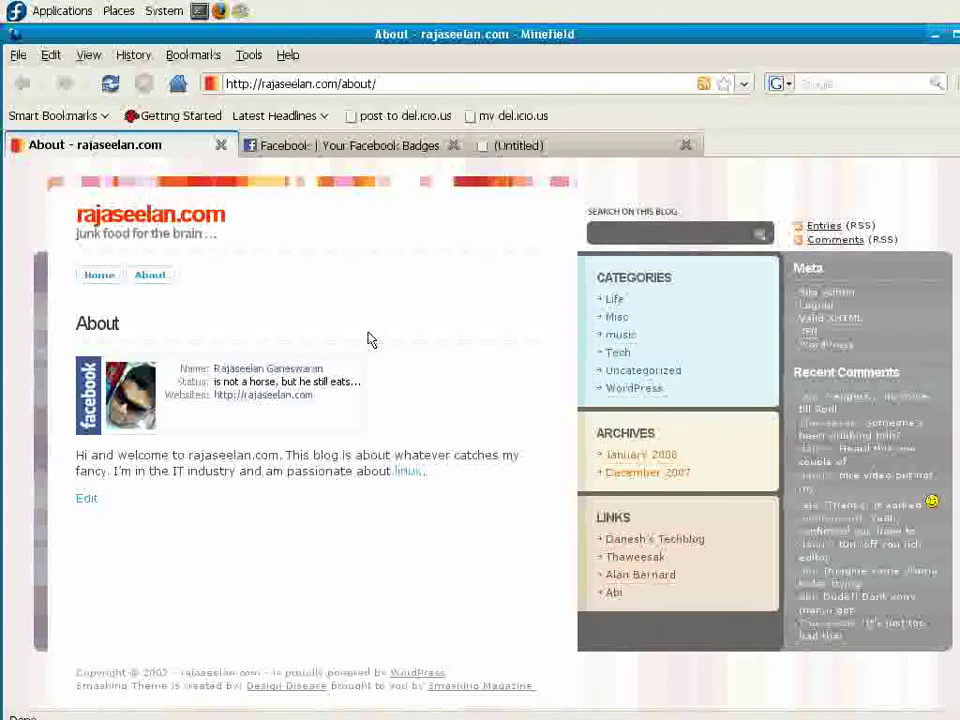
{"action": "left_click", "coordinate": [229, 372]}
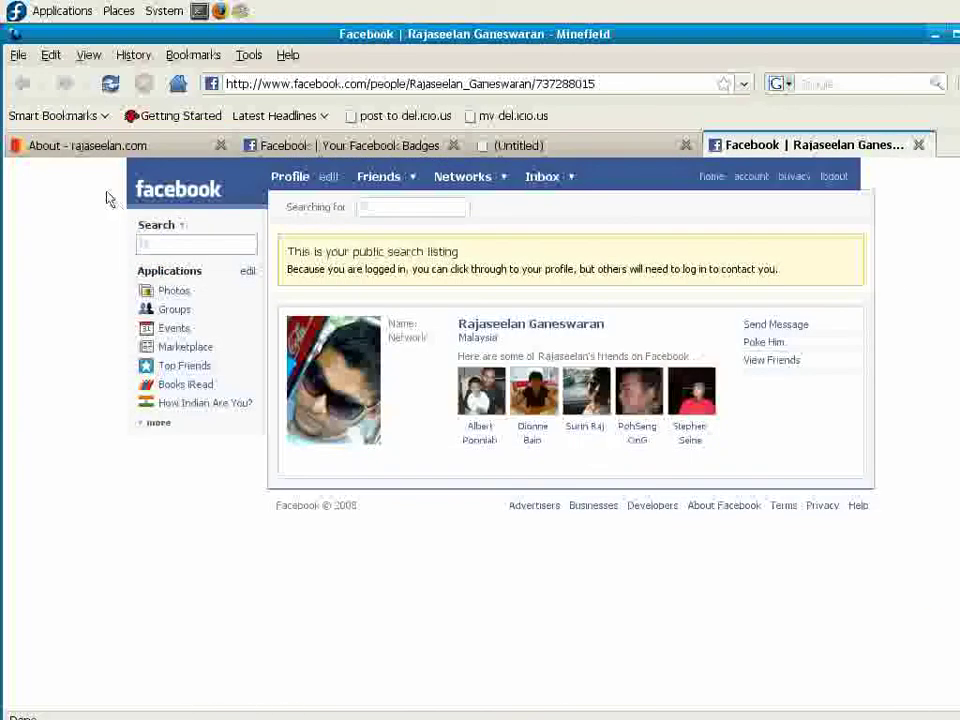
{"action": "left_click", "coordinate": [113, 152]}
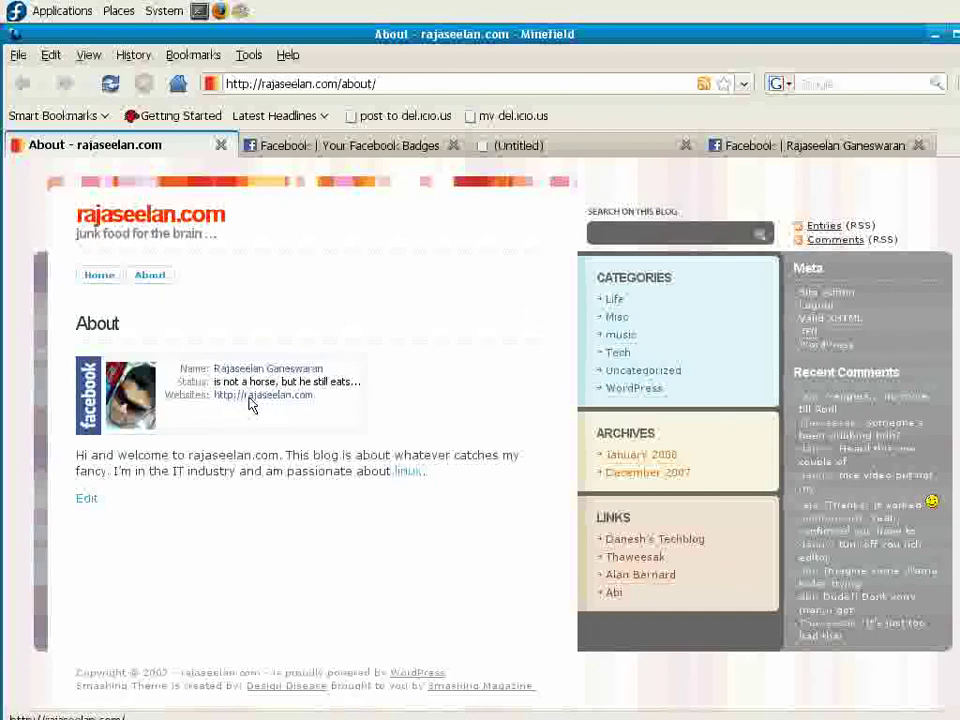
{"action": "left_click", "coordinate": [250, 400]}
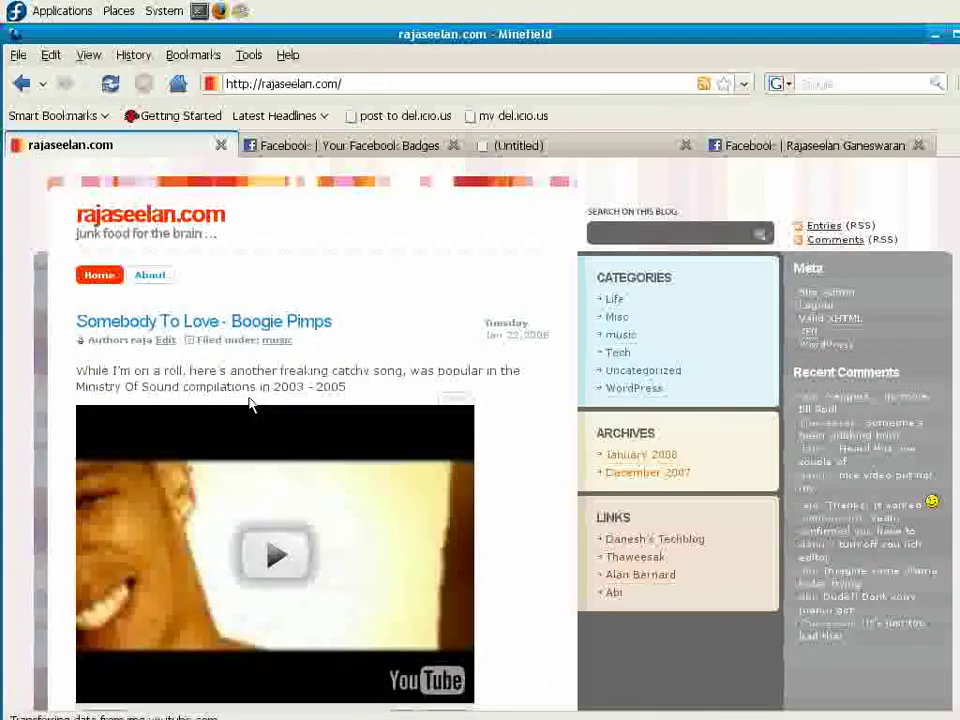
{"action": "scroll", "coordinate": [510, 568], "scroll_direction": "down", "scroll_amount": 4}
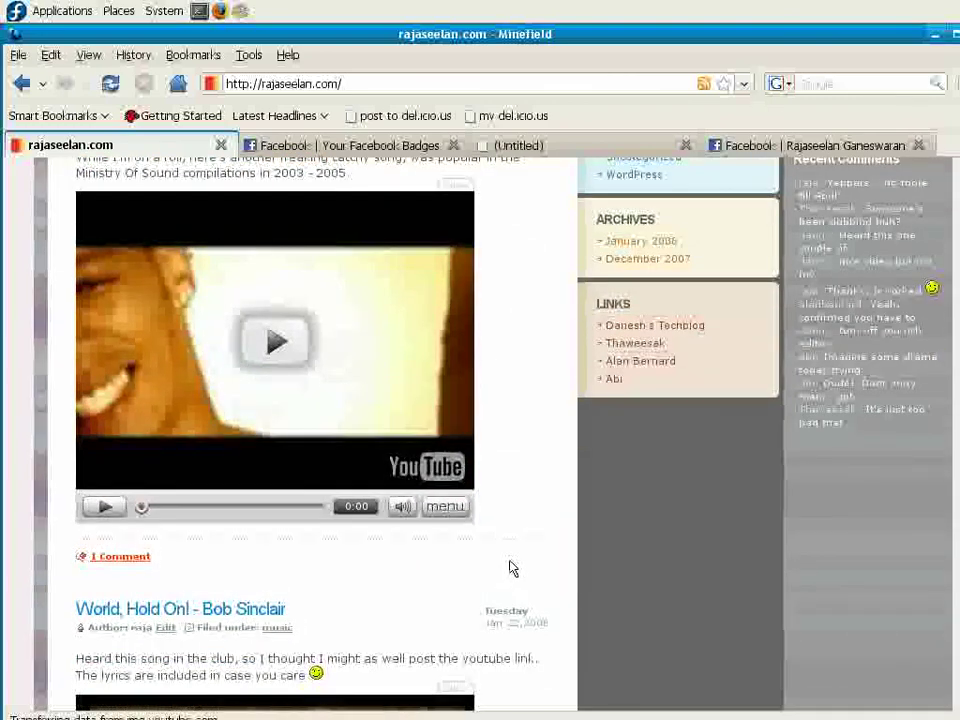
{"action": "scroll", "coordinate": [510, 568], "scroll_direction": "up", "scroll_amount": 4}
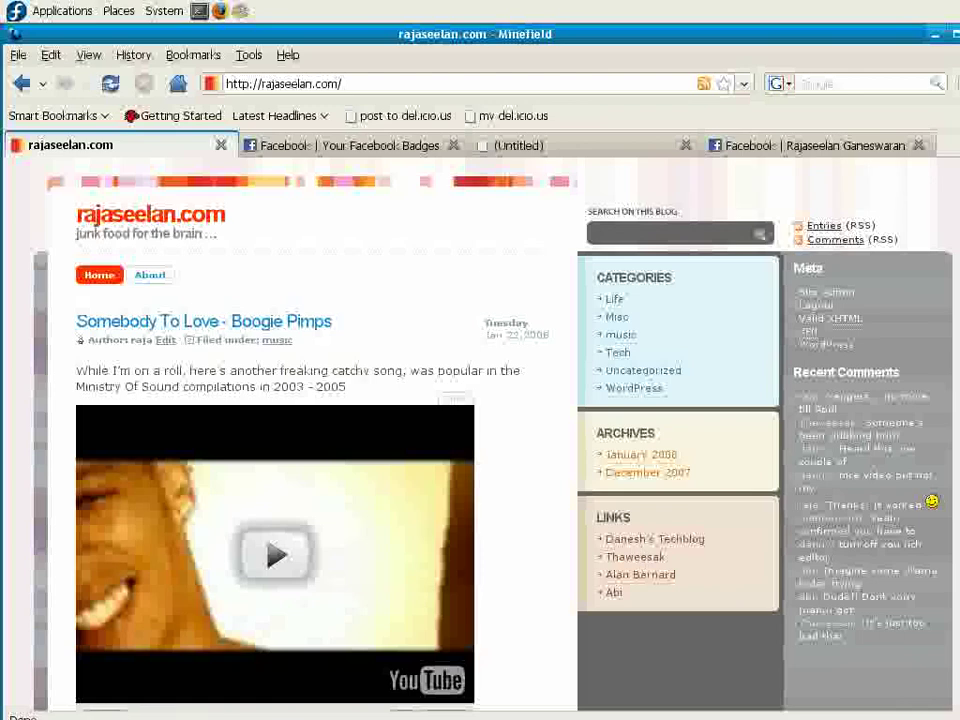